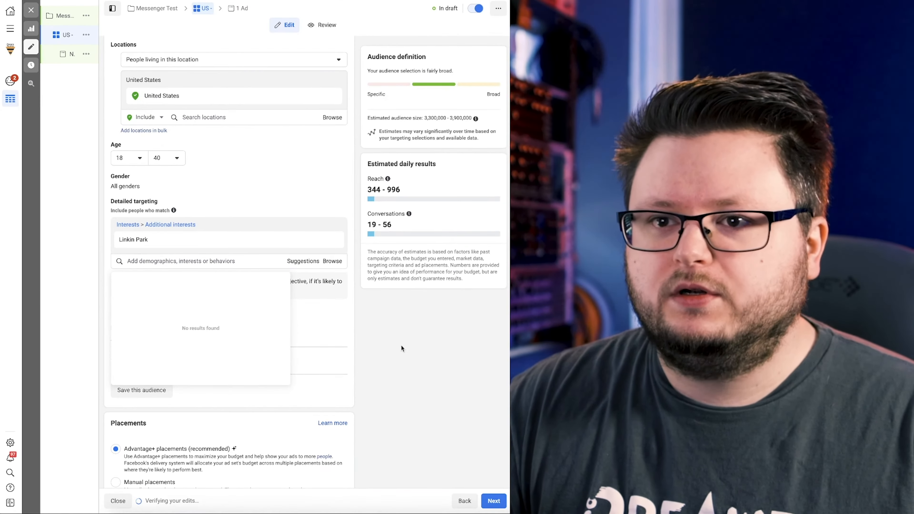
Switch the ad set's placements from Advantage+ to manual placements.
{"action": "left_click", "coordinate": [402, 346]}
{"action": "scroll", "coordinate": [396, 364], "scroll_direction": "down", "scroll_amount": 2}
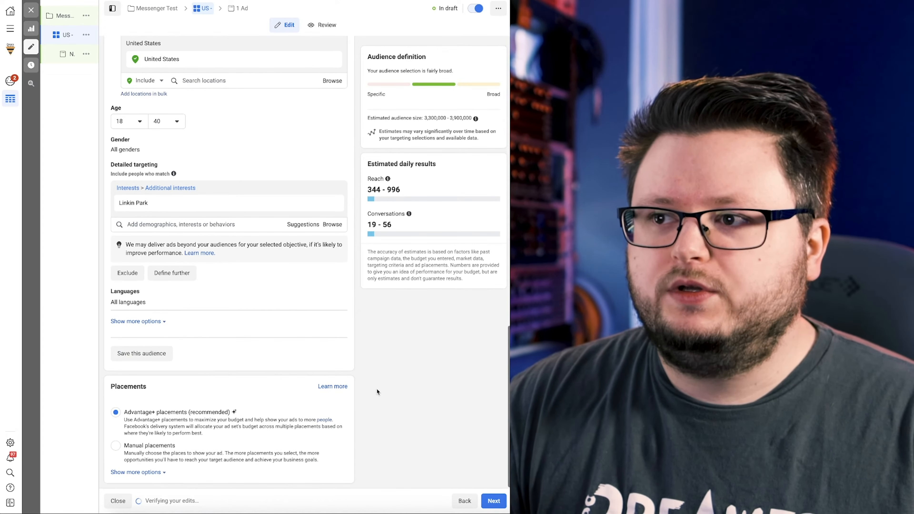
{"action": "left_click", "coordinate": [115, 446]}
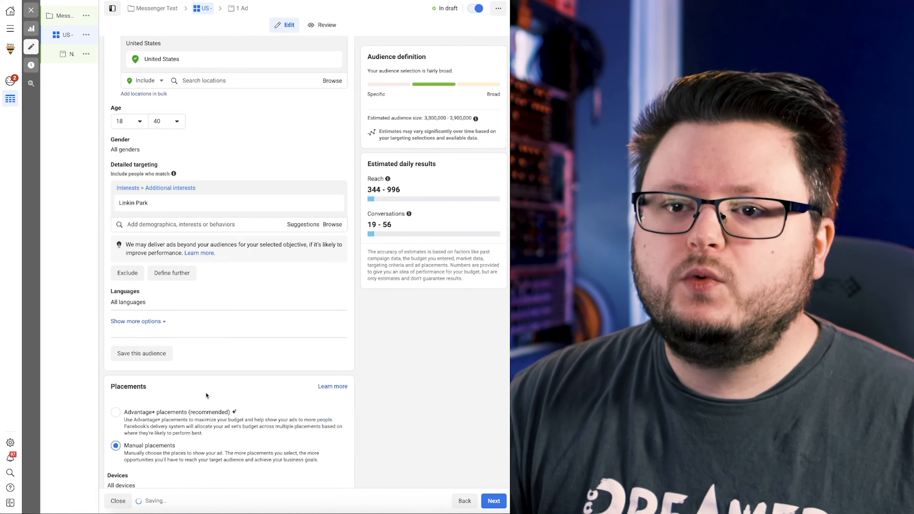
{"action": "scroll", "coordinate": [325, 330], "scroll_direction": "down", "scroll_amount": 8}
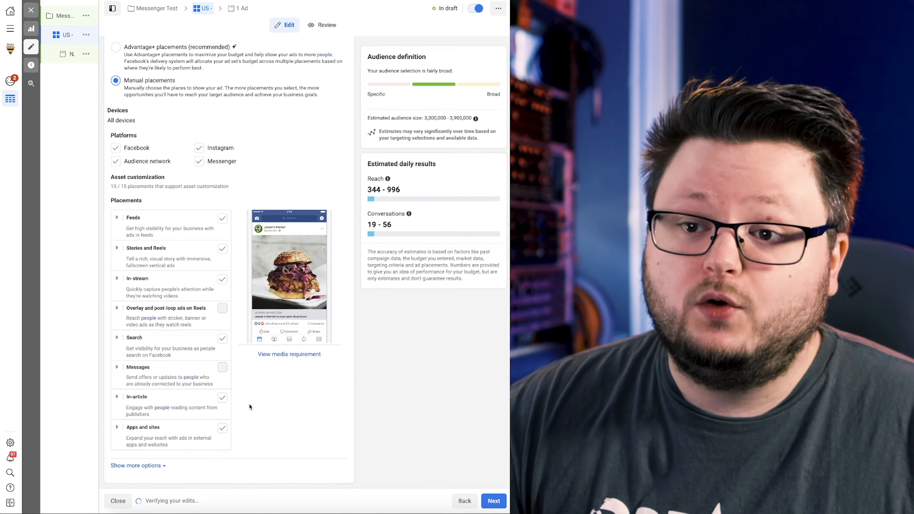
Exclude the Apps and sites, In-article, Search, In-stream, and Stories and Reels placements, keeping only Feeds.
{"action": "left_click", "coordinate": [222, 427]}
{"action": "left_click", "coordinate": [222, 404]}
{"action": "left_click", "coordinate": [222, 345]}
{"action": "left_click", "coordinate": [223, 286]}
{"action": "left_click", "coordinate": [222, 255]}
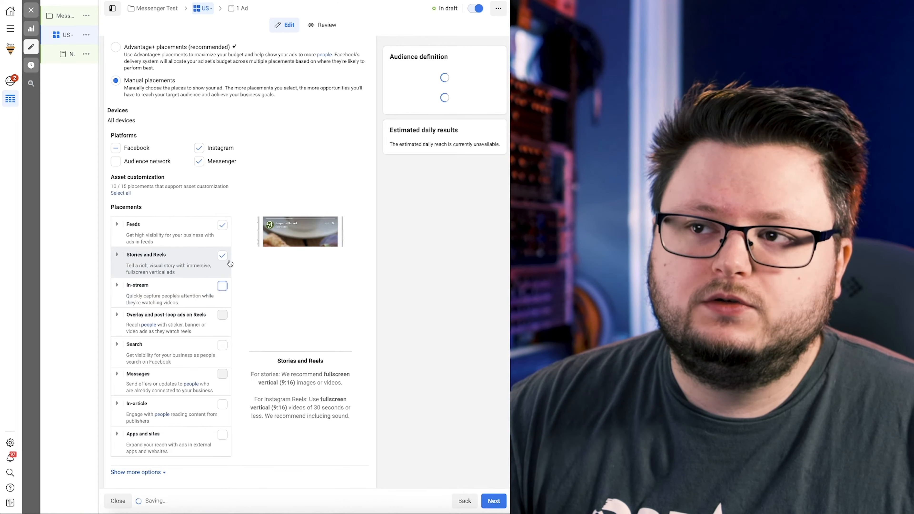
{"action": "scroll", "coordinate": [115, 203], "scroll_direction": "down", "scroll_amount": 2}
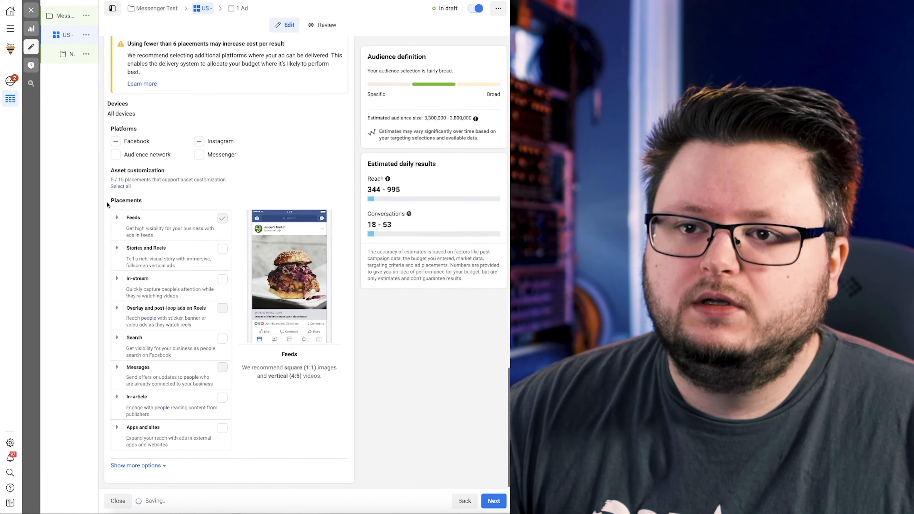
Within Feeds, exclude Instagram Explore, Facebook video feeds, Facebook Marketplace and Instagram feed, leaving Facebook Feed, and check the Stories and Reels placements.
{"action": "left_click", "coordinate": [117, 201]}
{"action": "scroll", "coordinate": [213, 244], "scroll_direction": "down", "scroll_amount": 3}
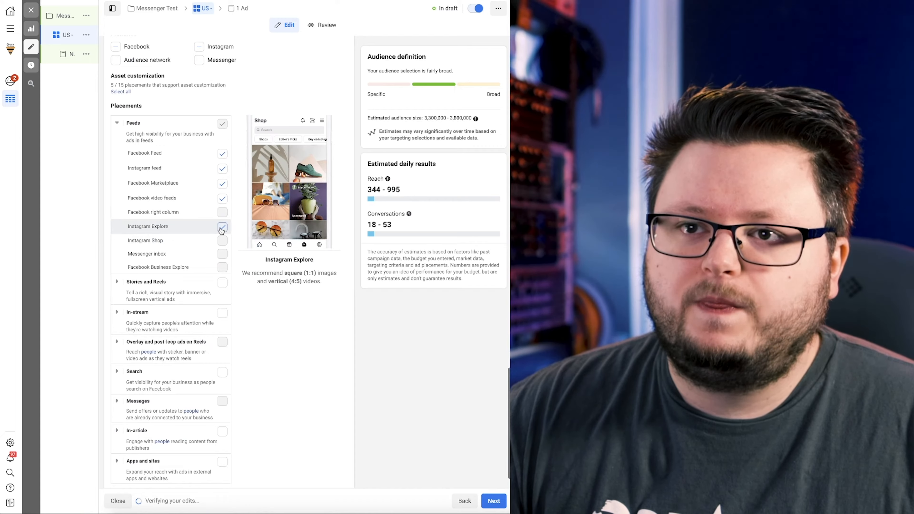
{"action": "left_click", "coordinate": [223, 227]}
{"action": "left_click", "coordinate": [222, 199]}
{"action": "left_click", "coordinate": [223, 184]}
{"action": "left_click", "coordinate": [222, 170]}
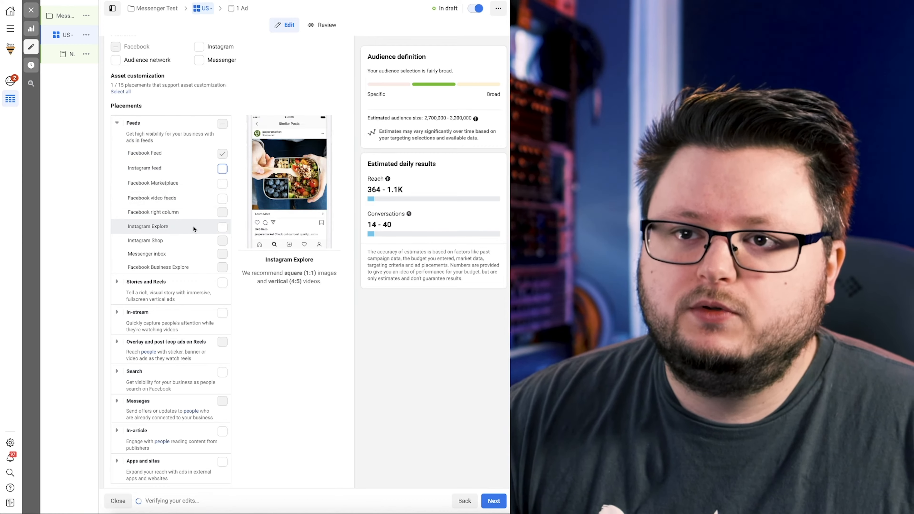
{"action": "left_click", "coordinate": [117, 282]}
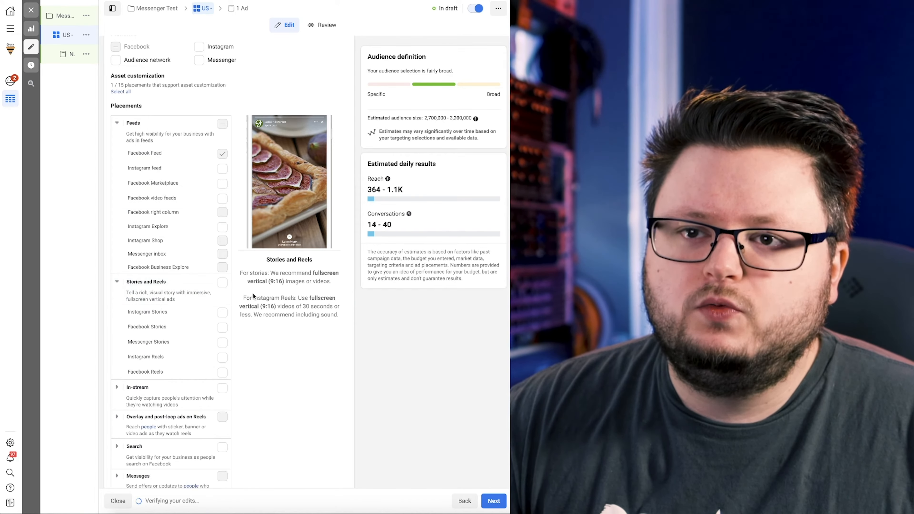
{"action": "left_click", "coordinate": [118, 282]}
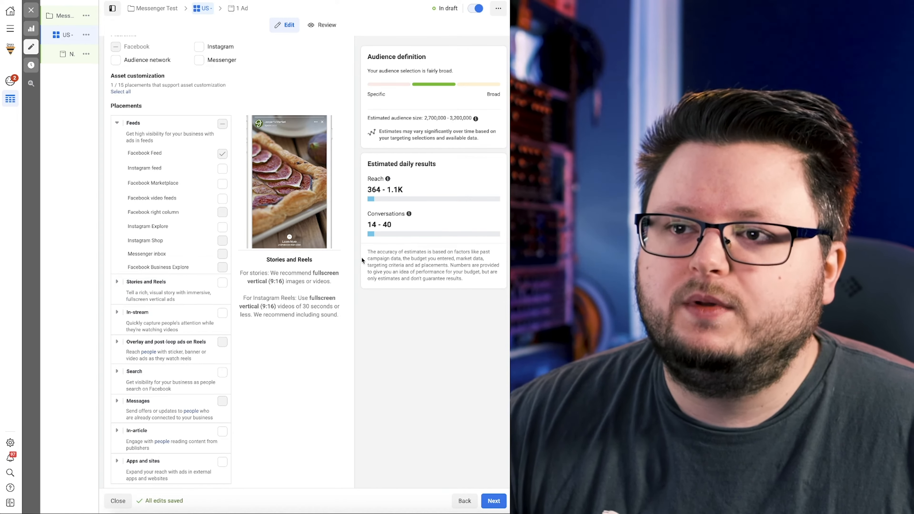
Rename the ad set as "US - Linkin Park" and proceed to the ad settings.
{"action": "left_click", "coordinate": [499, 501]}
{"action": "left_click", "coordinate": [206, 72]}
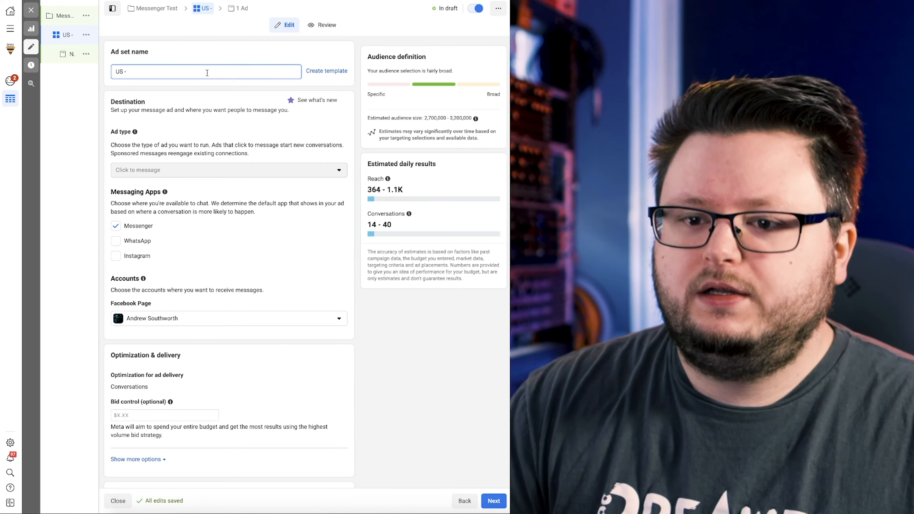
{"action": "type", "text": "Linkin Park"}
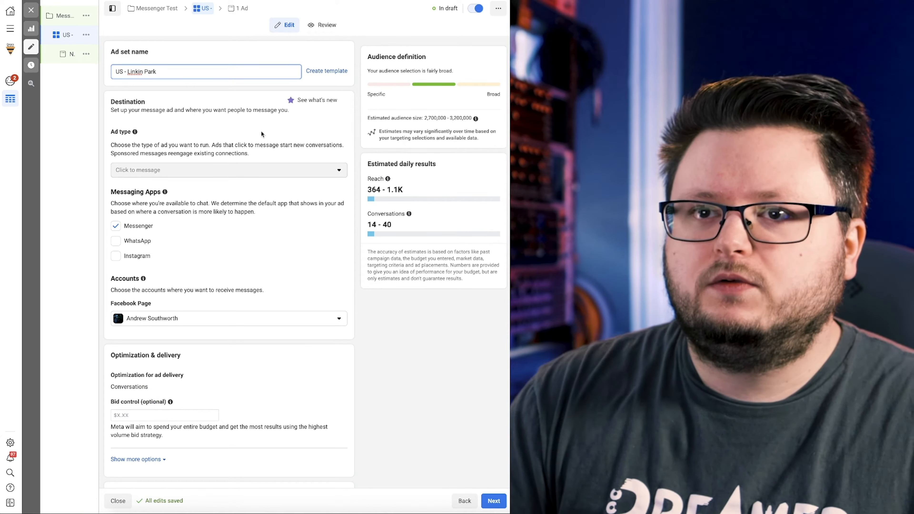
{"action": "left_click", "coordinate": [412, 313]}
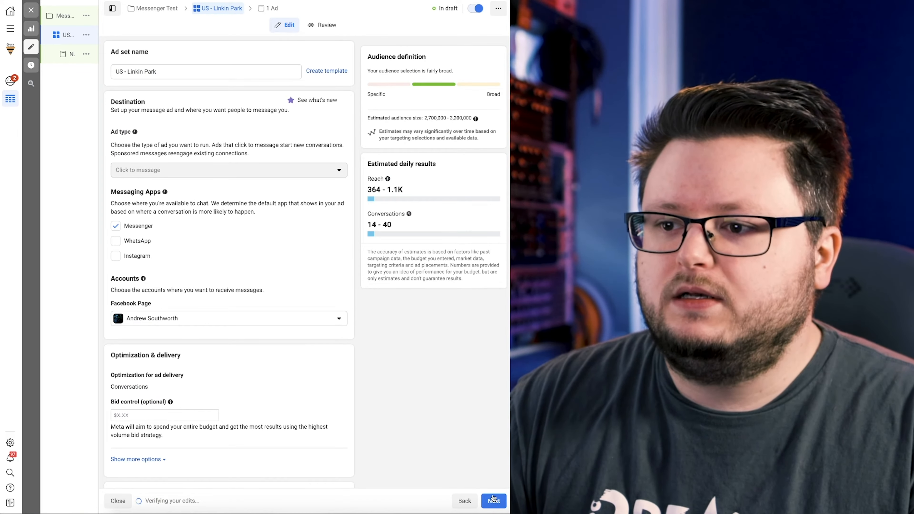
{"action": "left_click", "coordinate": [493, 498]}
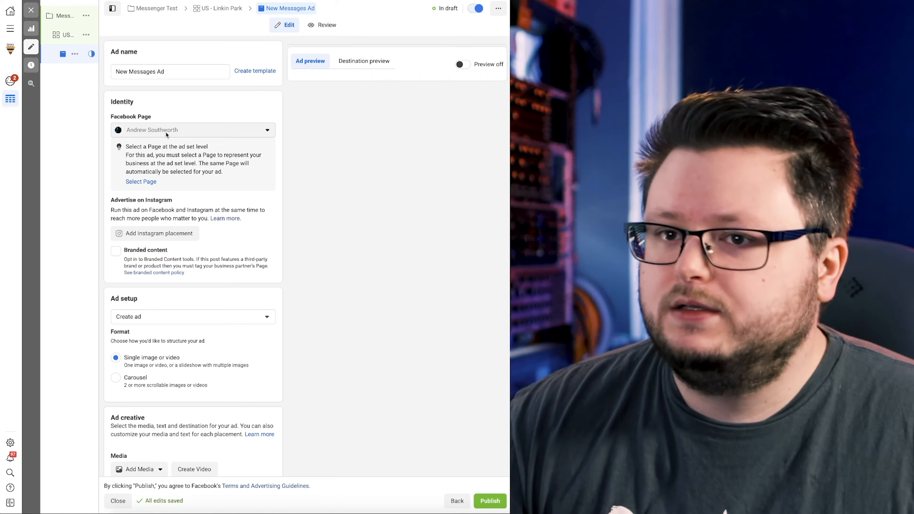
Add the existing square "LIS Vocal FF" video as the ad's media with the original crop, previewing it at 0:08.
{"action": "scroll", "coordinate": [166, 135], "scroll_direction": "down", "scroll_amount": 6}
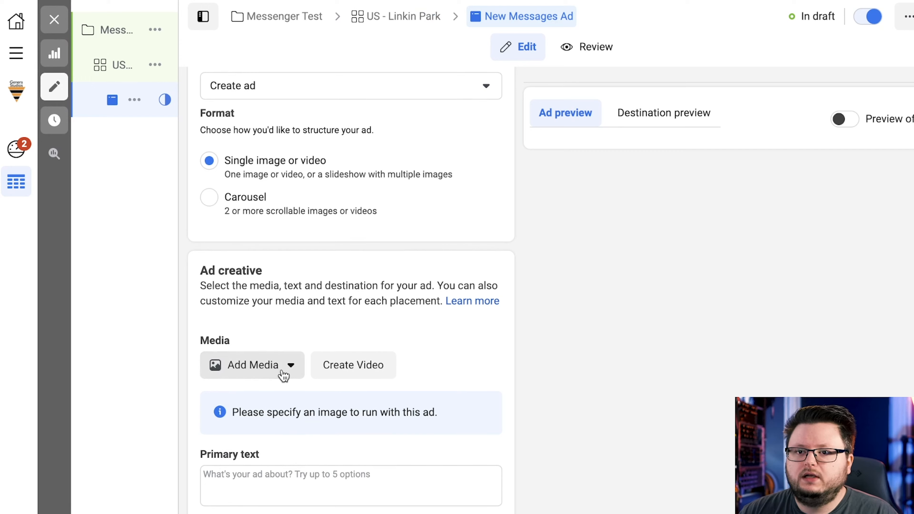
{"action": "left_click", "coordinate": [156, 260]}
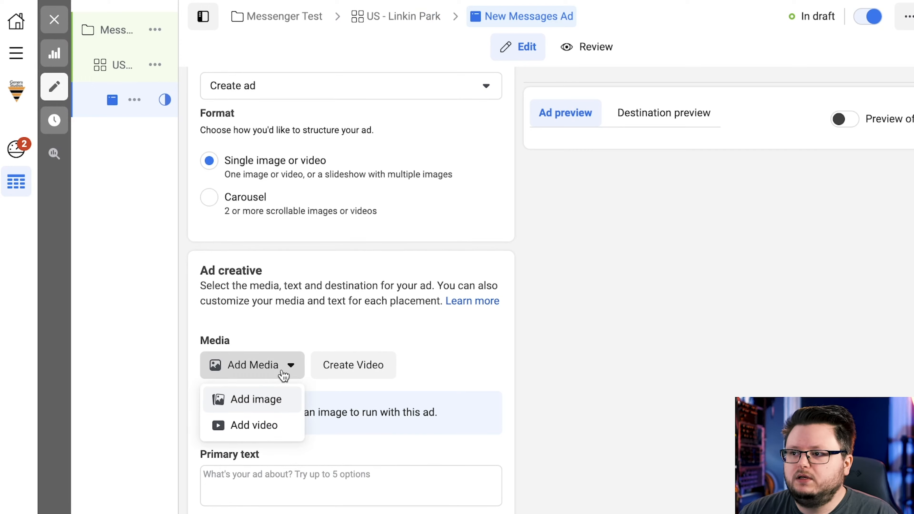
{"action": "left_click", "coordinate": [254, 426]}
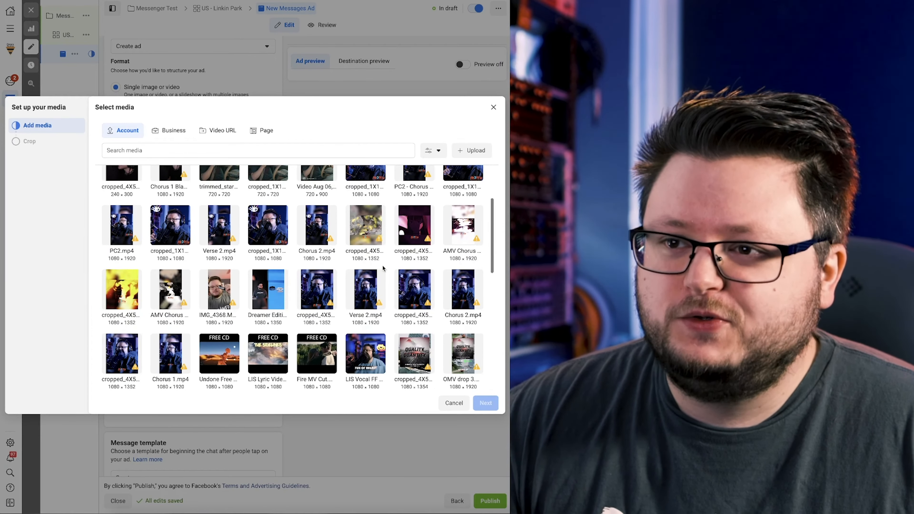
{"action": "scroll", "coordinate": [374, 280], "scroll_direction": "down", "scroll_amount": 2}
{"action": "left_click", "coordinate": [358, 305]}
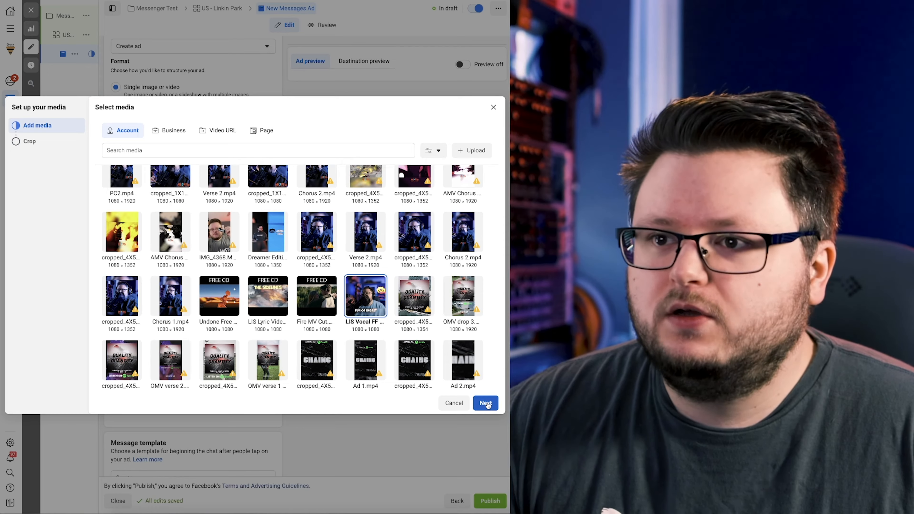
{"action": "left_click", "coordinate": [486, 404]}
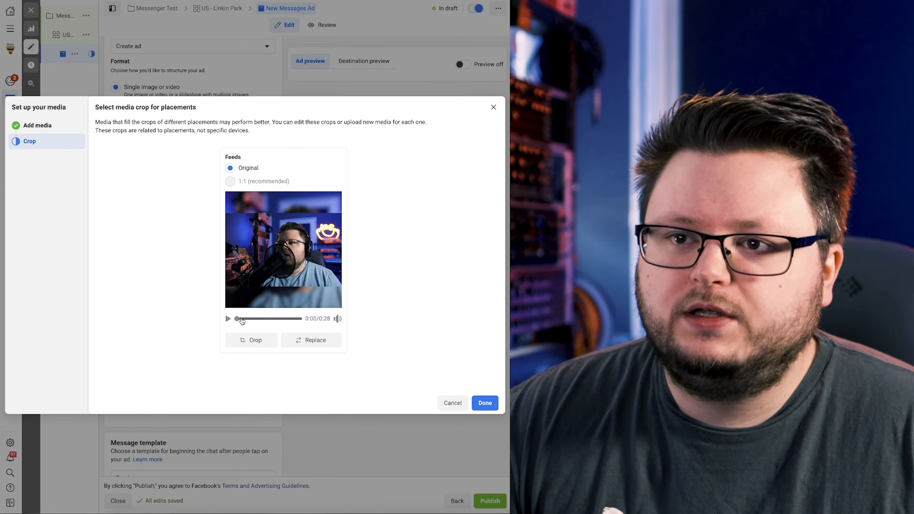
{"action": "left_click", "coordinate": [254, 318]}
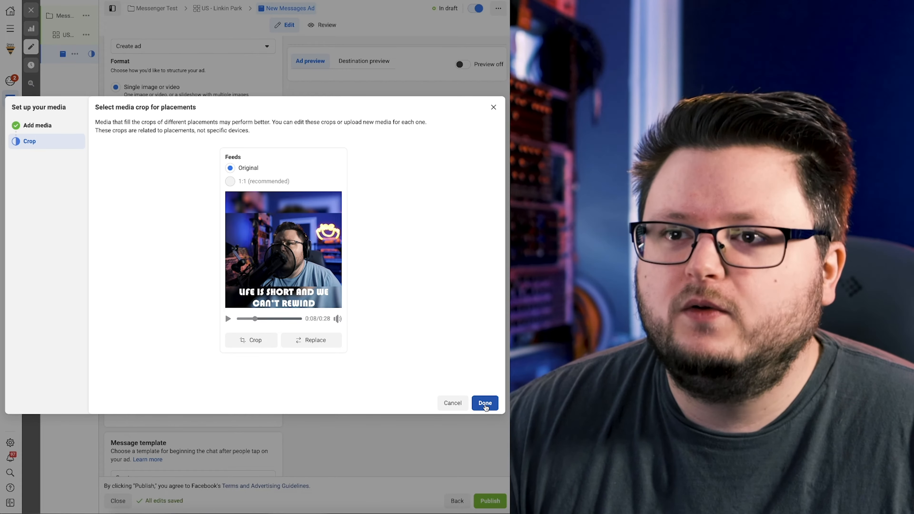
{"action": "left_click", "coordinate": [484, 403]}
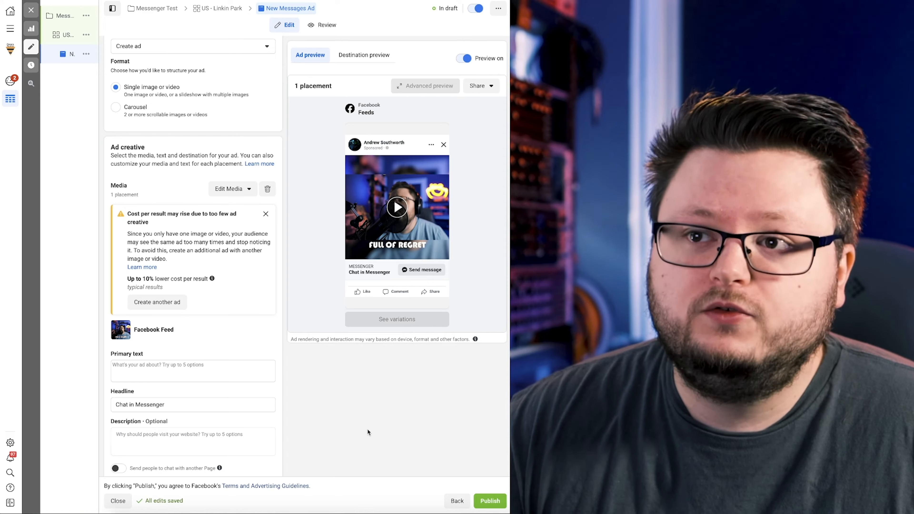
Set the primary text to "If you're a fan of Linkin Park you might like my music! Click "Send Message" and i'll send you a song 🎧".
{"action": "scroll", "coordinate": [337, 214], "scroll_direction": "down", "scroll_amount": 2}
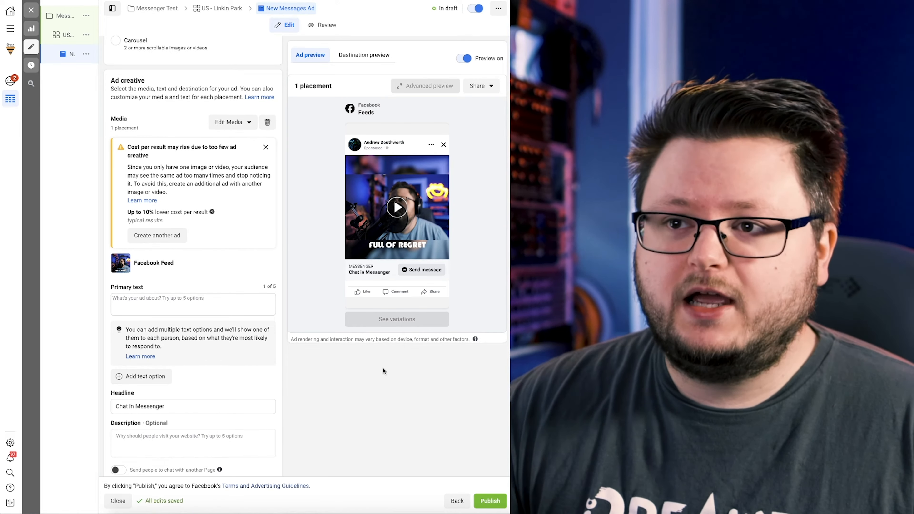
{"action": "left_click", "coordinate": [252, 305]}
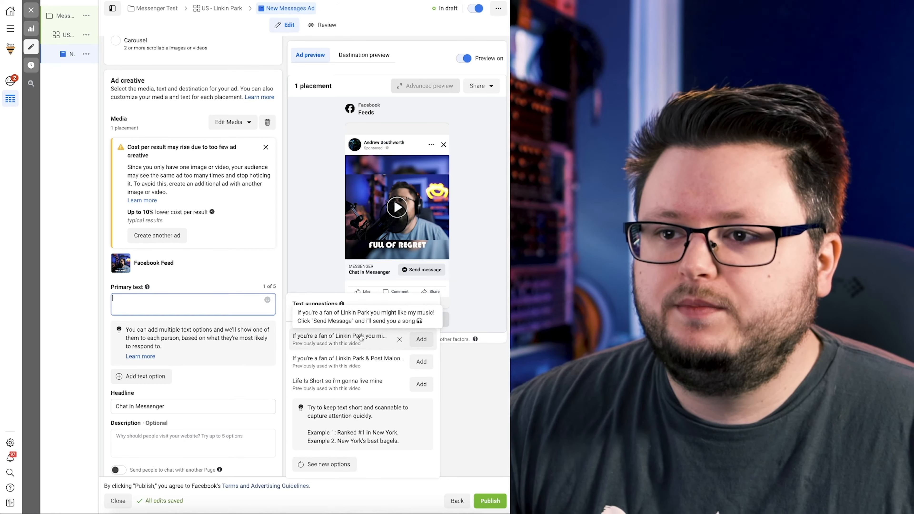
{"action": "left_click", "coordinate": [361, 337]}
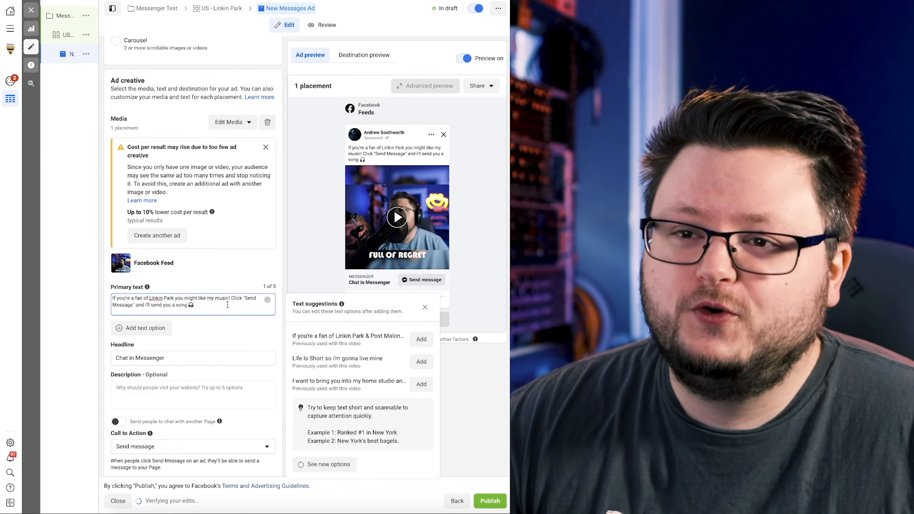
{"action": "left_click", "coordinate": [103, 297]}
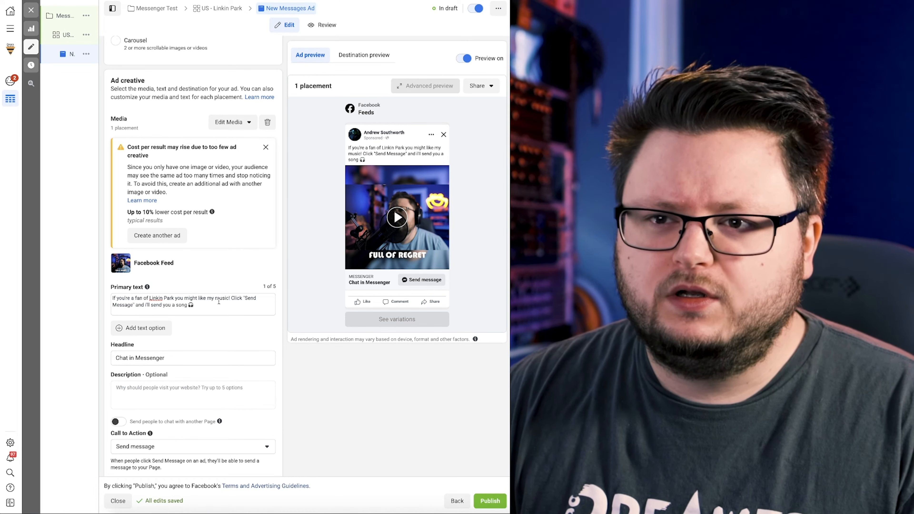
Replace the headline with "Click "Send Message" and i'll send you a song 🎧", copied from the primary text.
{"action": "left_click_drag", "start_coordinate": [246, 310], "coordinate": [230, 299]}
{"action": "key", "text": "ctrl+c"}
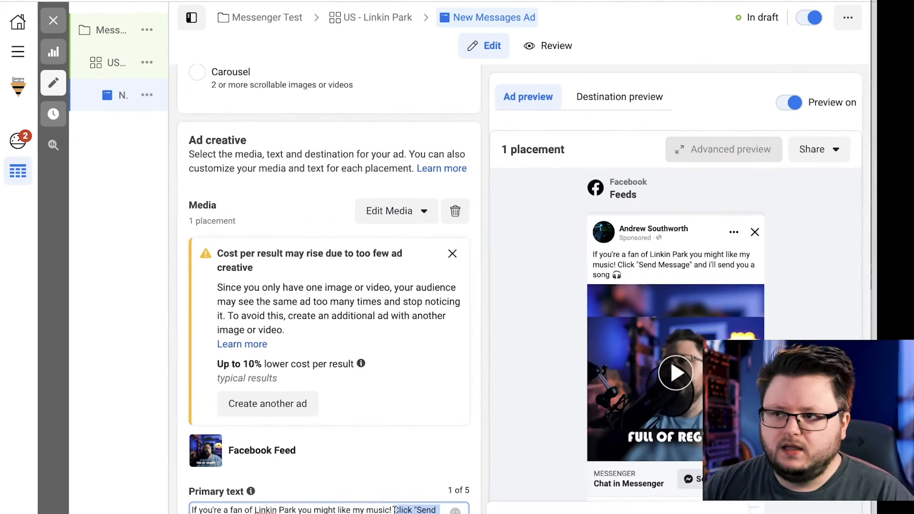
{"action": "scroll", "coordinate": [231, 300], "scroll_direction": "down", "scroll_amount": 3}
{"action": "left_click_drag", "start_coordinate": [428, 331], "coordinate": [424, 323]}
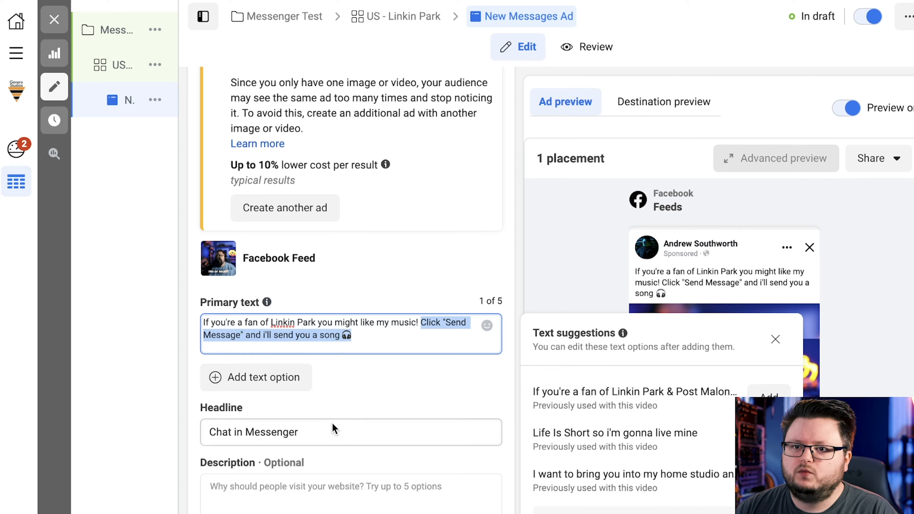
{"action": "left_click", "coordinate": [350, 439]}
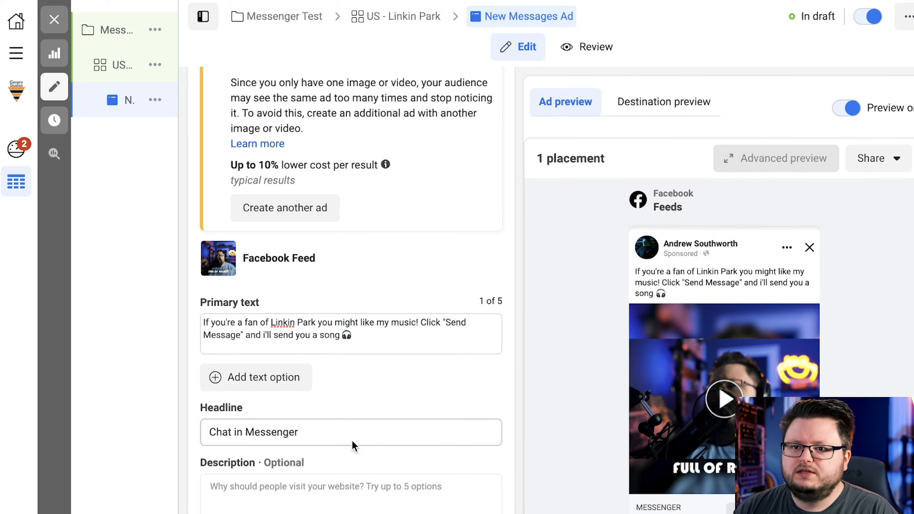
{"action": "triple_click", "coordinate": [365, 430]}
{"action": "key", "text": "ctrl+v"}
Set the message template to Use existing and open the selected template for editing.
{"action": "scroll", "coordinate": [423, 394], "scroll_direction": "down", "scroll_amount": 10}
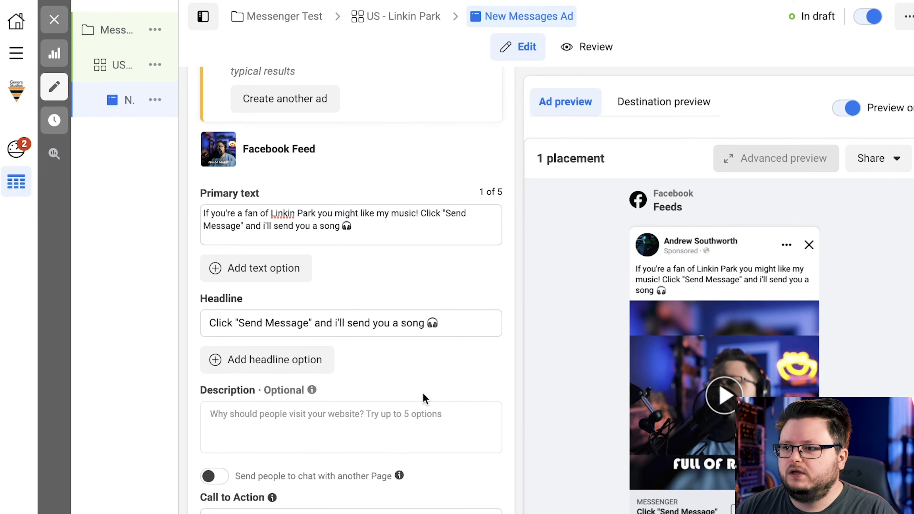
{"action": "scroll", "coordinate": [499, 367], "scroll_direction": "down", "scroll_amount": 6}
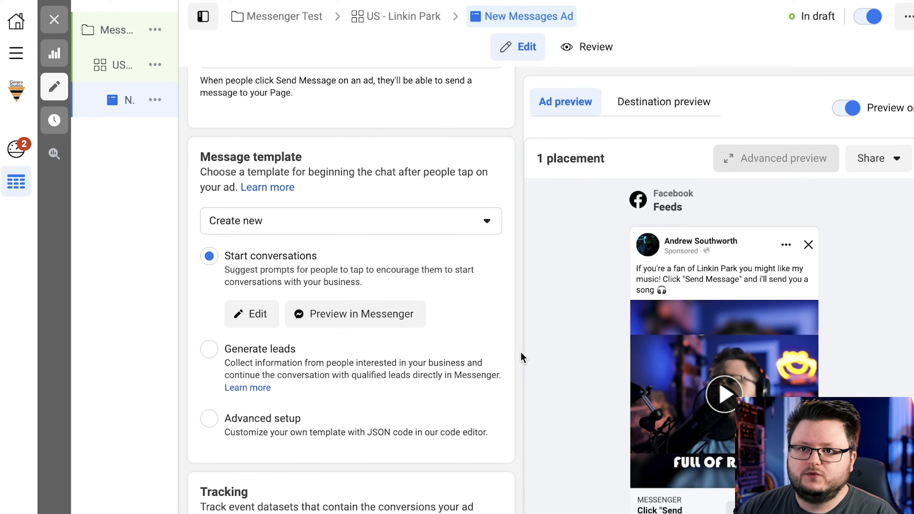
{"action": "left_click", "coordinate": [436, 221]}
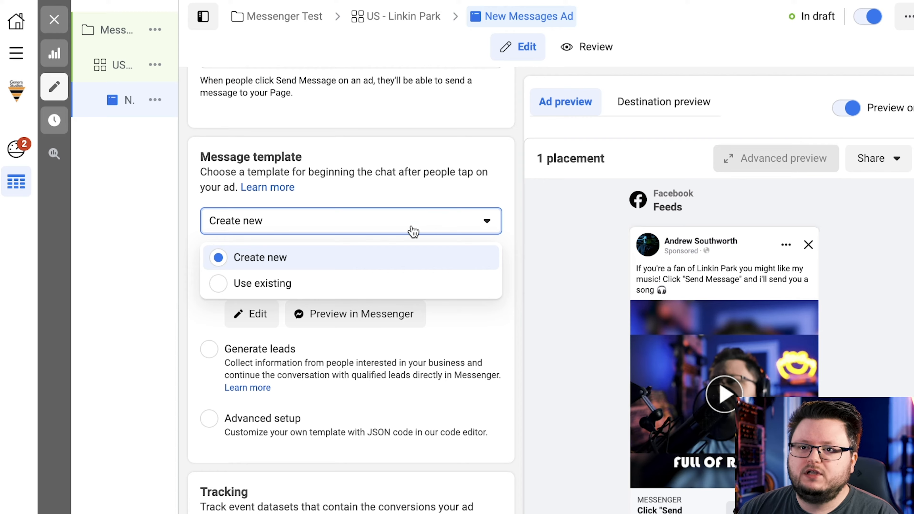
{"action": "left_click", "coordinate": [317, 283]}
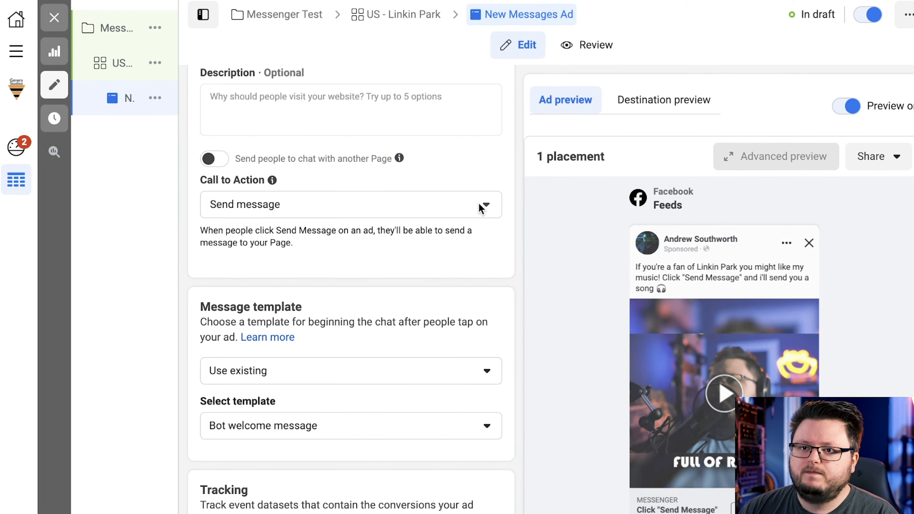
{"action": "left_click", "coordinate": [216, 495]}
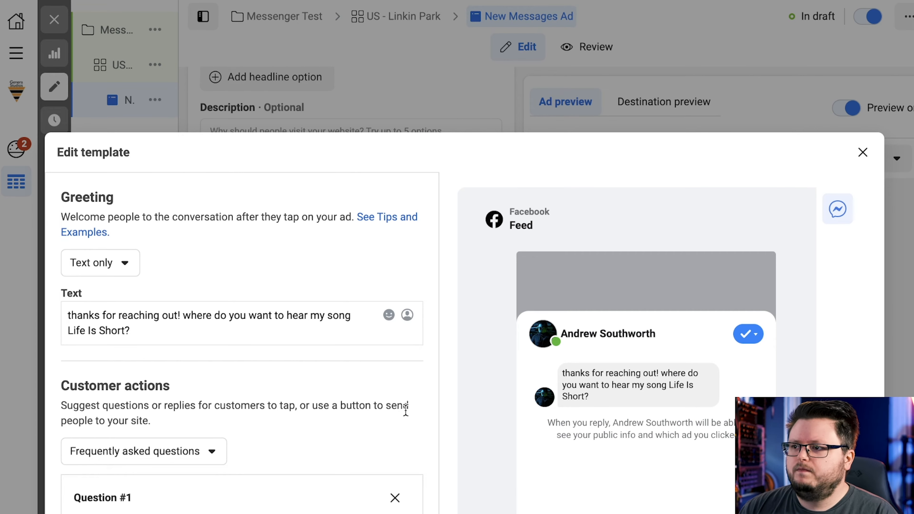
Examine the template's greeting text, its frequently asked questions and the automated response to the YouTube question.
{"action": "scroll", "coordinate": [406, 410], "scroll_direction": "down", "scroll_amount": 2}
{"action": "scroll", "coordinate": [410, 417], "scroll_direction": "up", "scroll_amount": 2}
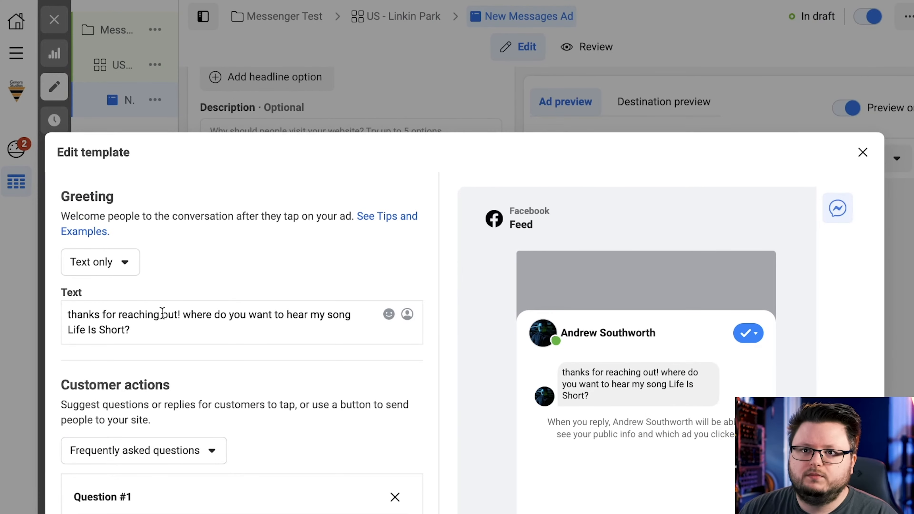
{"action": "triple_click", "coordinate": [244, 323]}
{"action": "scroll", "coordinate": [244, 323], "scroll_direction": "down", "scroll_amount": 5}
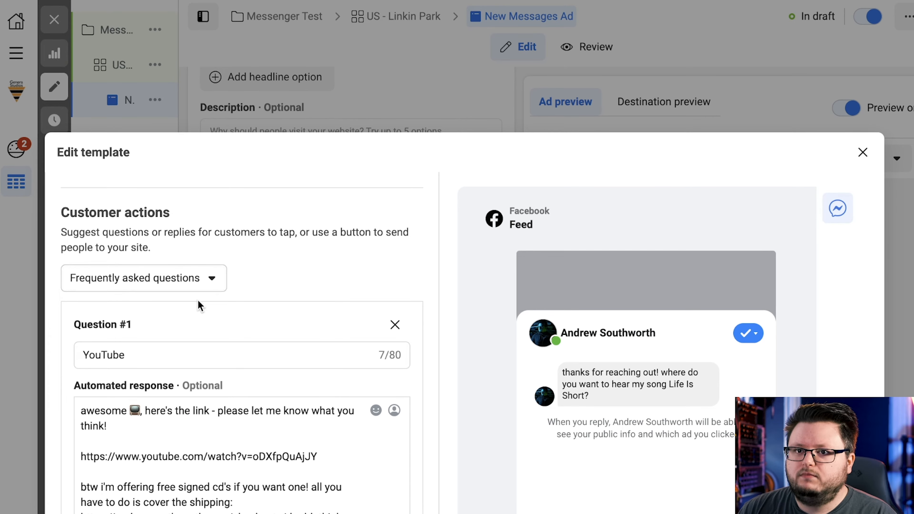
{"action": "left_click", "coordinate": [210, 284]}
{"action": "scroll", "coordinate": [341, 271], "scroll_direction": "down", "scroll_amount": 2}
{"action": "scroll", "coordinate": [342, 271], "scroll_direction": "down", "scroll_amount": 3}
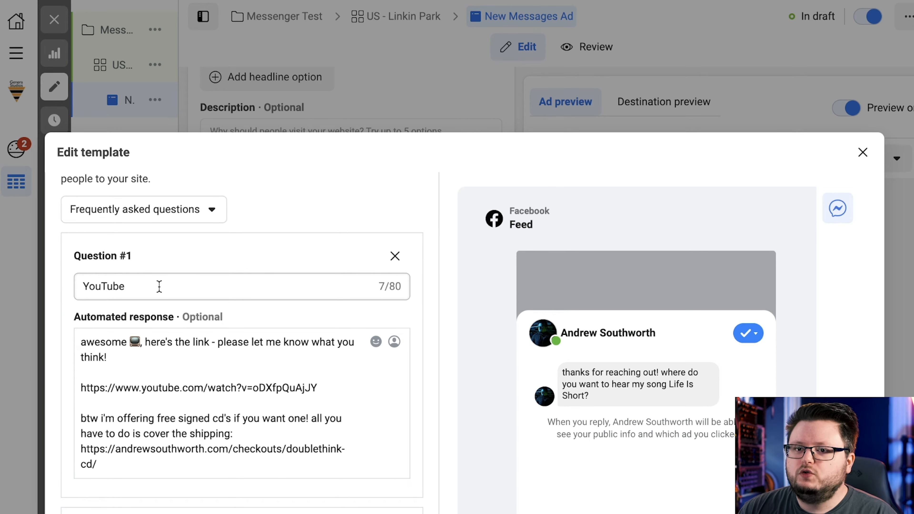
Examine the automated responses for the template's YouTube, Spotify, Apple Music and Free Signed CD questions.
{"action": "scroll", "coordinate": [159, 286], "scroll_direction": "down", "scroll_amount": 3}
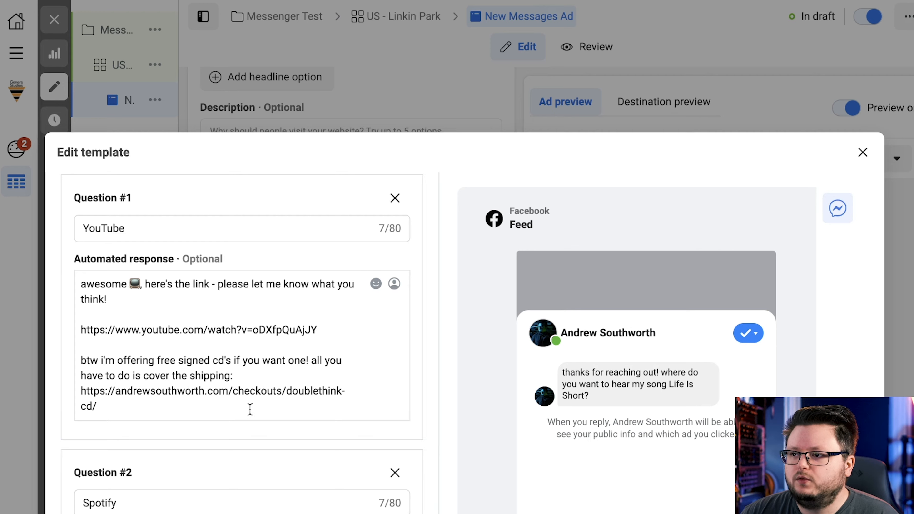
{"action": "scroll", "coordinate": [261, 336], "scroll_direction": "down", "scroll_amount": 3}
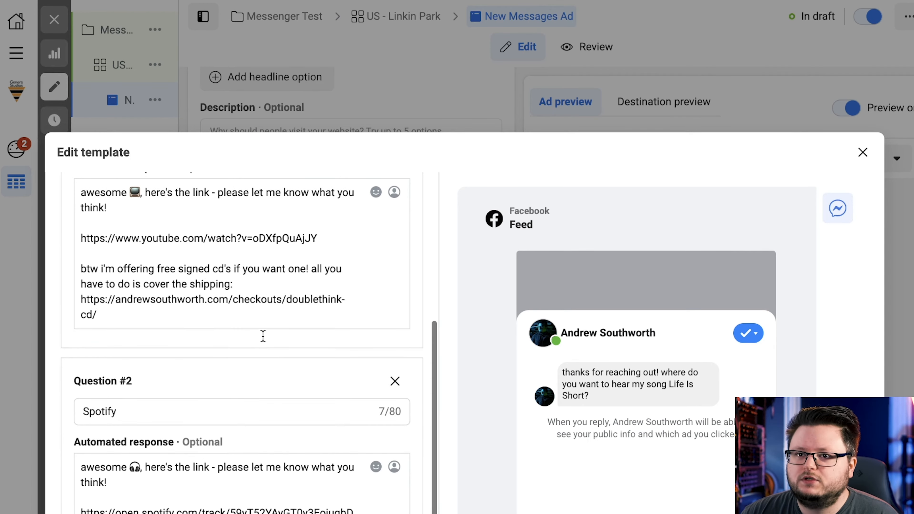
{"action": "left_click_drag", "start_coordinate": [122, 312], "coordinate": [81, 265]}
{"action": "left_click", "coordinate": [233, 257]}
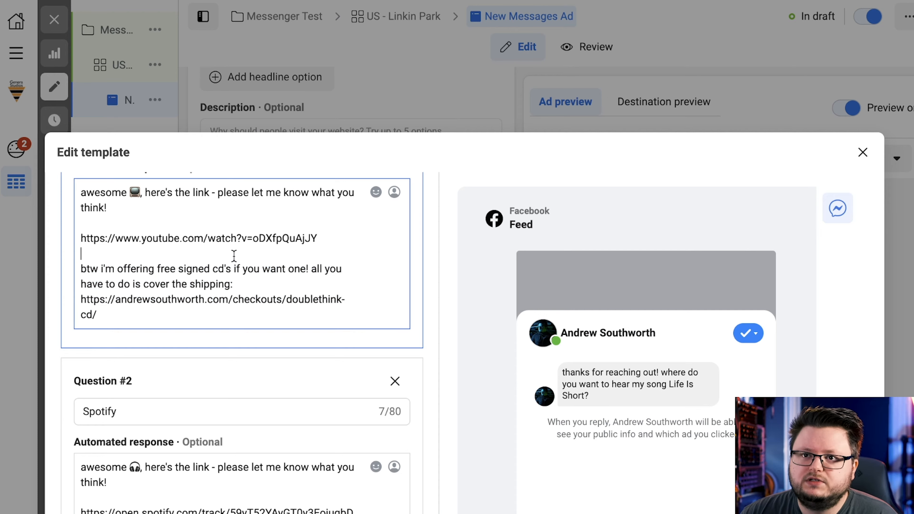
{"action": "scroll", "coordinate": [284, 282], "scroll_direction": "down", "scroll_amount": 5}
{"action": "scroll", "coordinate": [256, 265], "scroll_direction": "down", "scroll_amount": 10}
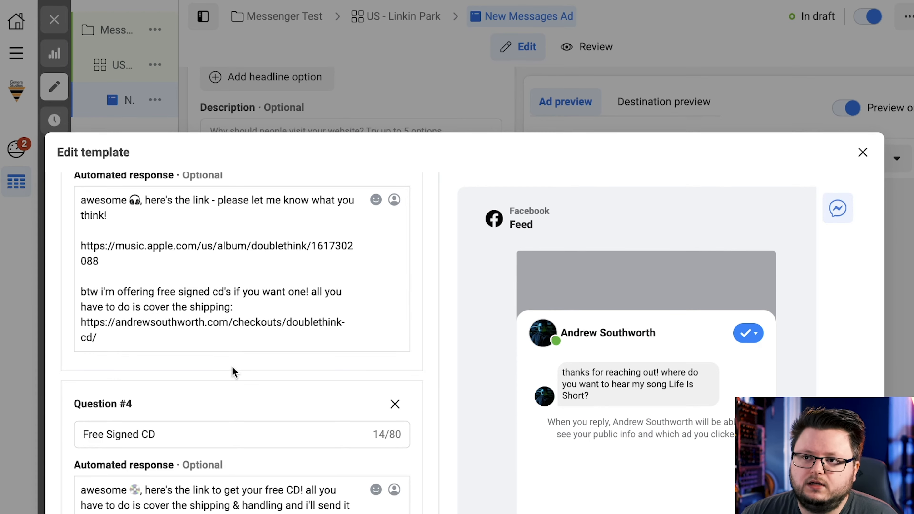
{"action": "scroll", "coordinate": [234, 371], "scroll_direction": "up", "scroll_amount": 20}
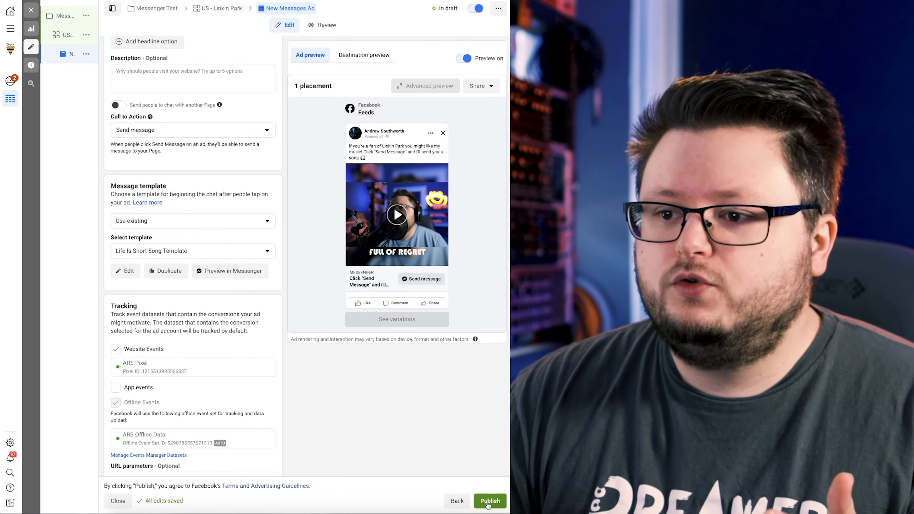
Quickly duplicate the New Messages Ad within its ad set and rename the copy as Song 2.
{"action": "mouse_move", "coordinate": [73, 88]}
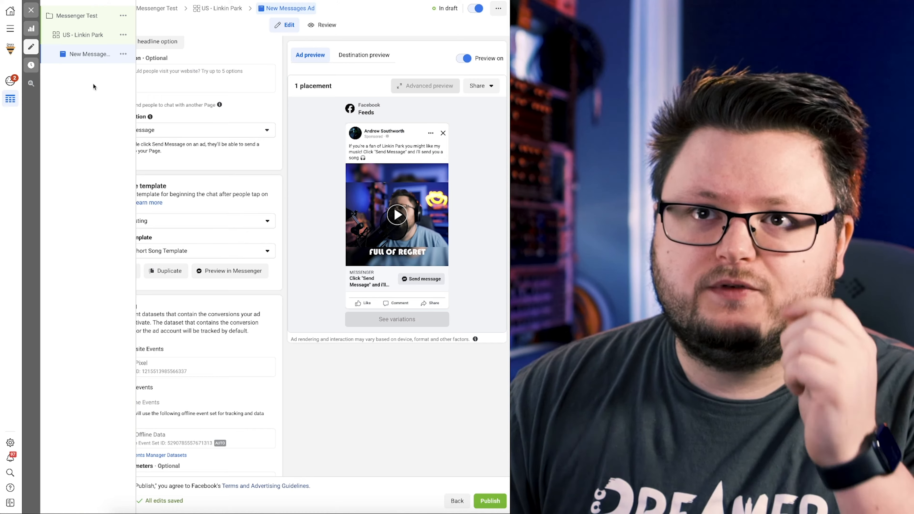
{"action": "left_click", "coordinate": [123, 54]}
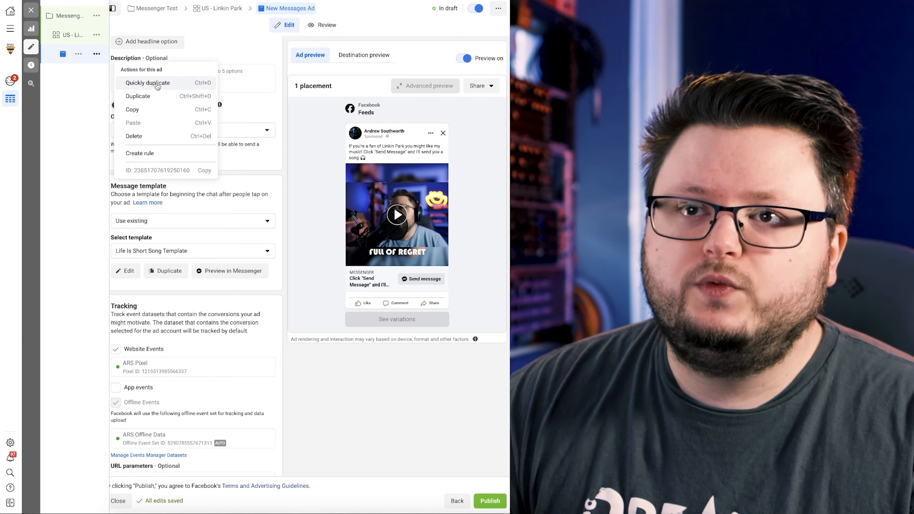
{"action": "left_click", "coordinate": [157, 85]}
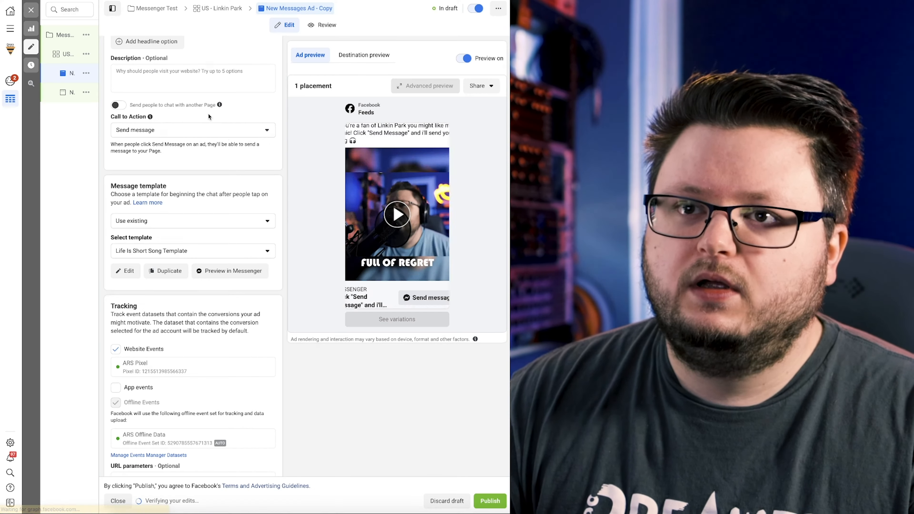
{"action": "left_click_drag", "start_coordinate": [182, 71], "coordinate": [114, 76]}
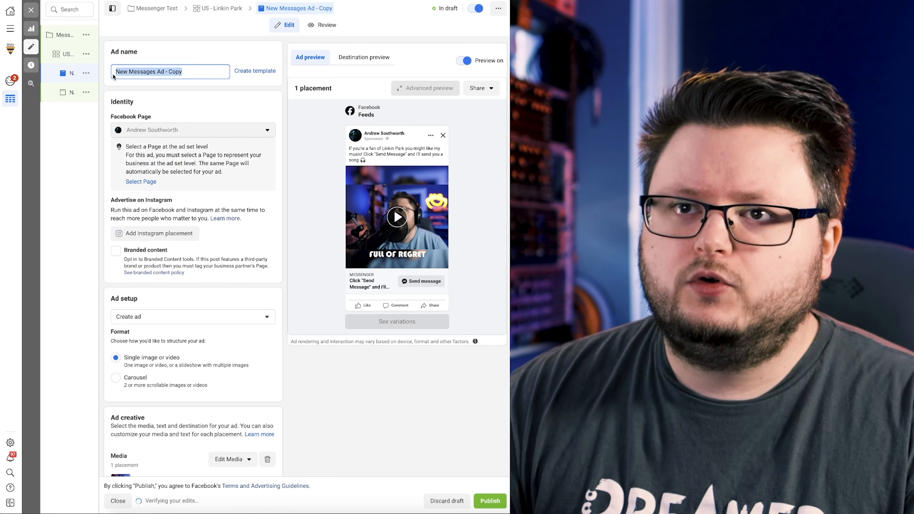
{"action": "type", "text": "Song 2"}
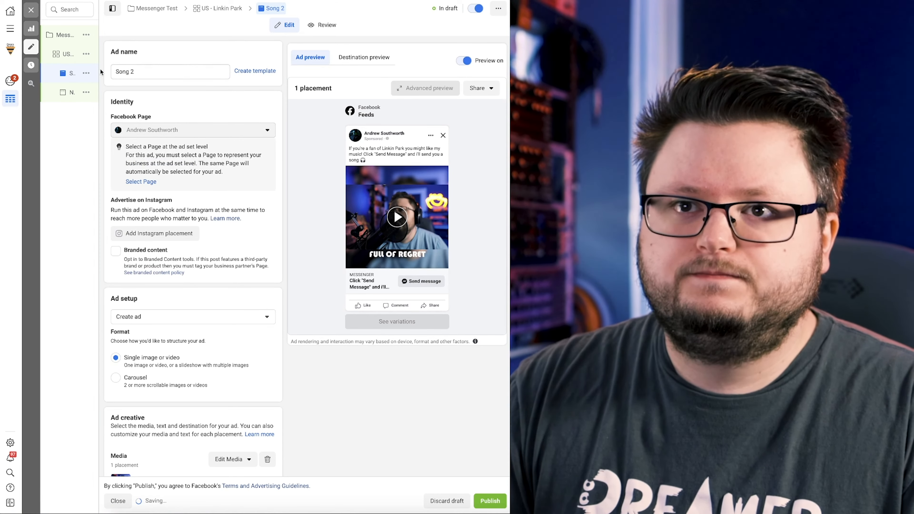
Rename the original New Messages Ad as Song 1 and look over its ad text and message template settings.
{"action": "left_click", "coordinate": [52, 97]}
{"action": "left_click_drag", "start_coordinate": [165, 71], "coordinate": [117, 71]}
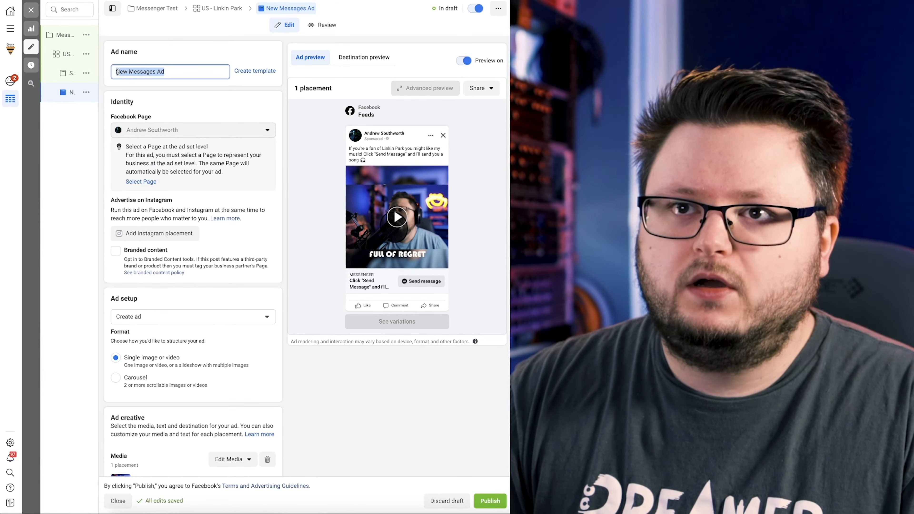
{"action": "type", "text": "Song 1"}
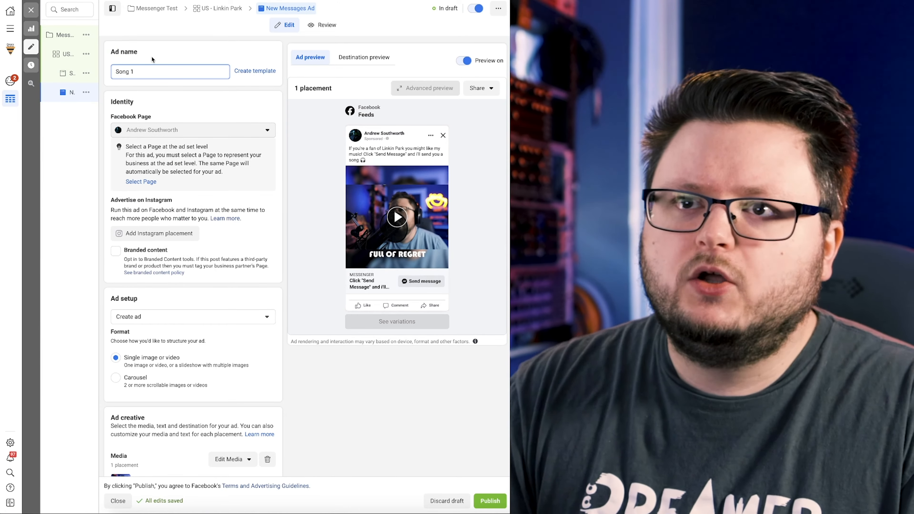
{"action": "scroll", "coordinate": [156, 55], "scroll_direction": "down", "scroll_amount": 12}
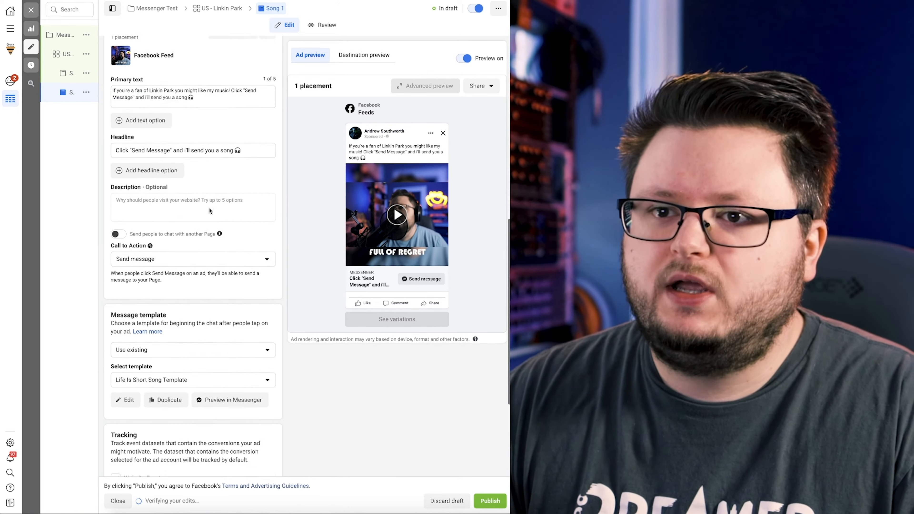
{"action": "scroll", "coordinate": [213, 212], "scroll_direction": "down", "scroll_amount": 5}
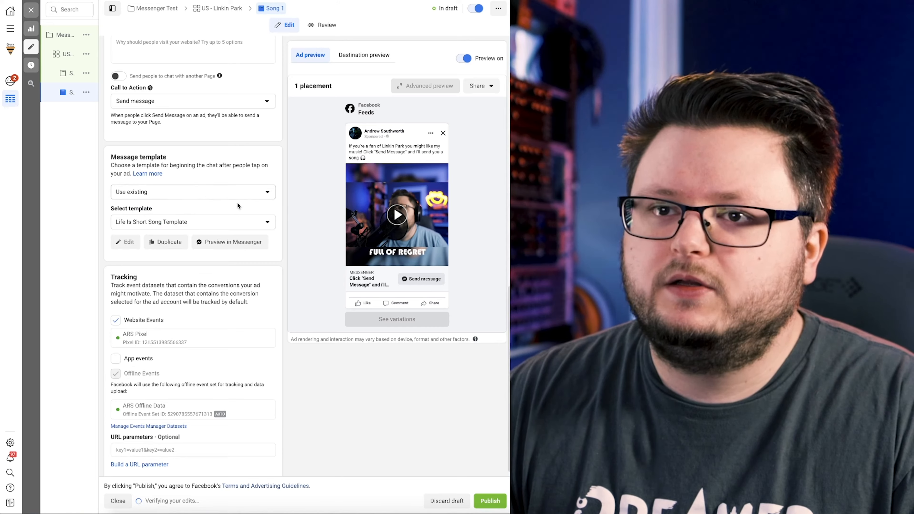
{"action": "scroll", "coordinate": [237, 204], "scroll_direction": "up", "scroll_amount": 17}
Quickly duplicate the US - Linkin Park ad set with its ads and rename the copy as US - Post malone.
{"action": "mouse_move", "coordinate": [79, 75]}
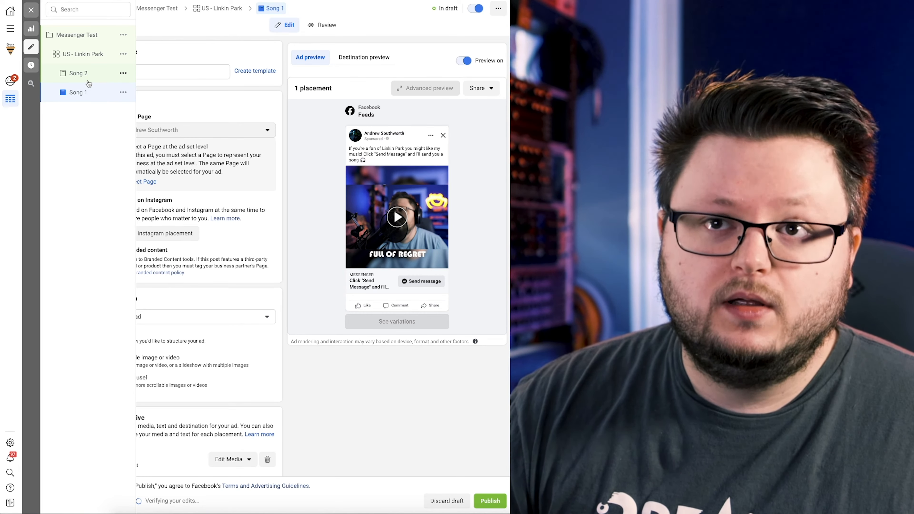
{"action": "left_click", "coordinate": [123, 53]}
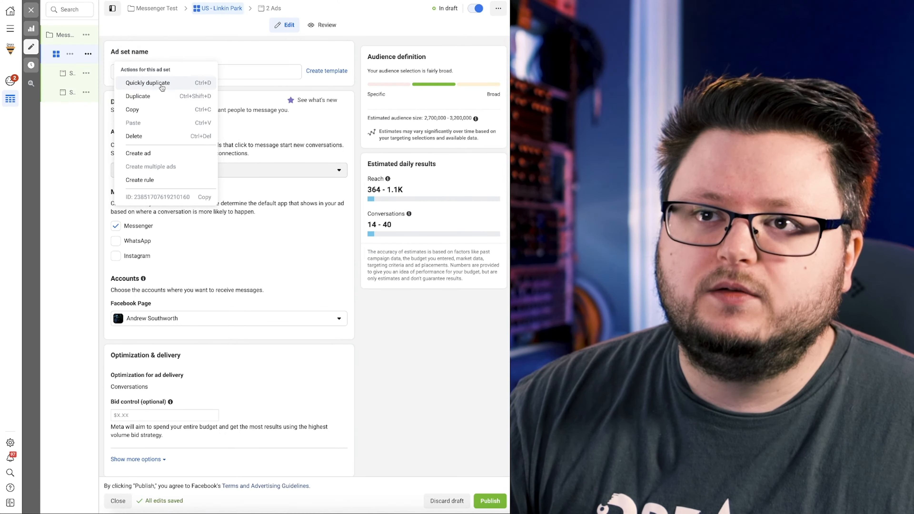
{"action": "left_click", "coordinate": [147, 82]}
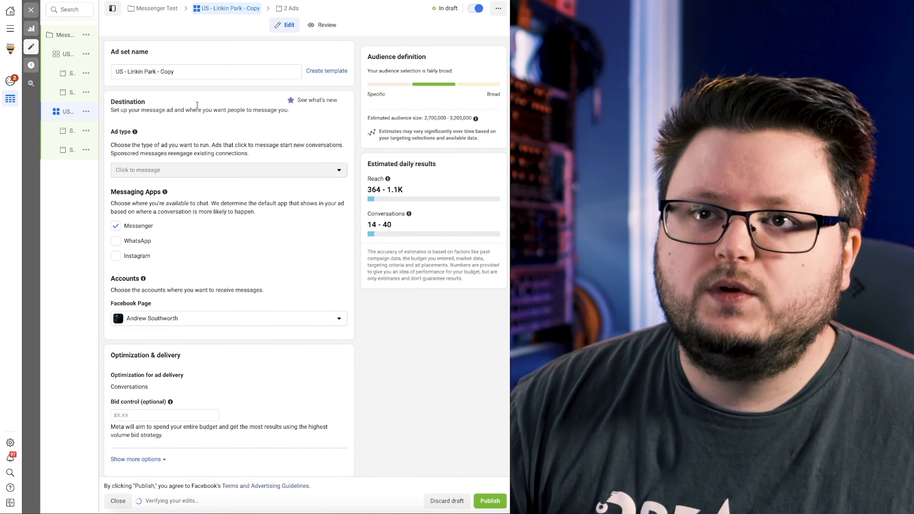
{"action": "left_click_drag", "start_coordinate": [185, 74], "coordinate": [129, 73]}
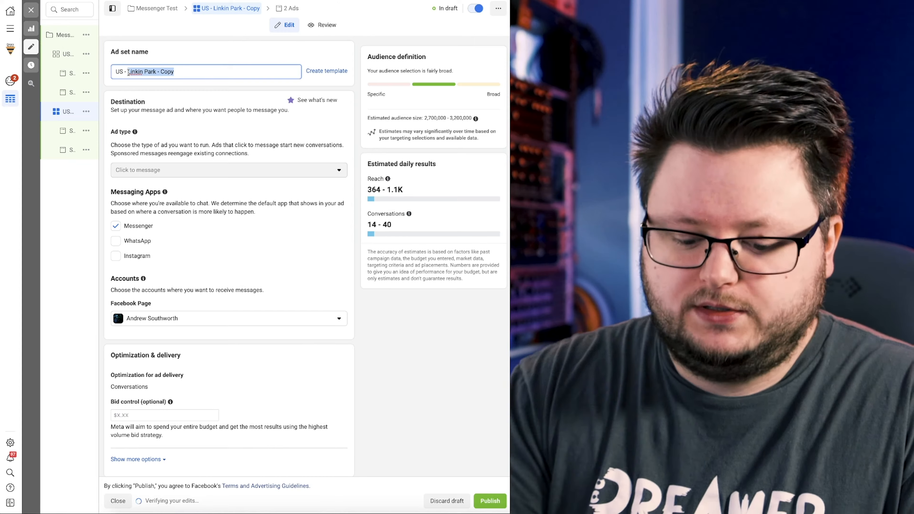
{"action": "type", "text": "Post malone"}
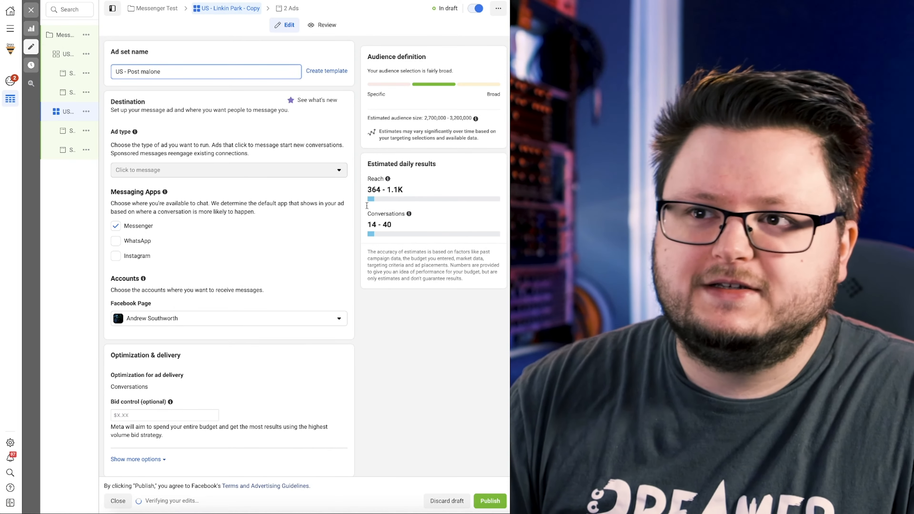
{"action": "scroll", "coordinate": [438, 326], "scroll_direction": "down", "scroll_amount": 10}
{"action": "scroll", "coordinate": [439, 326], "scroll_direction": "down", "scroll_amount": 5}
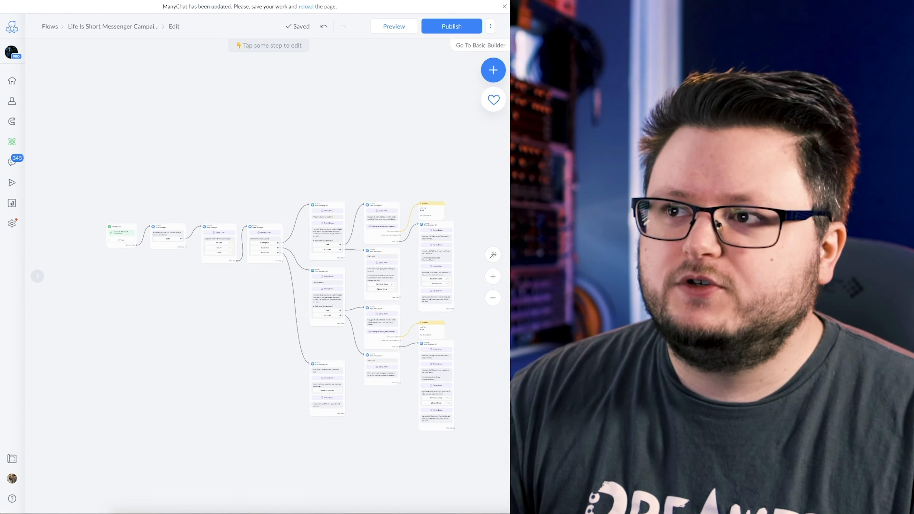
In ManyChat, examine the Life Is Short Messenger flow, from the listening and feedback questions through the email opt-in and community invitation branches.
{"action": "left_click_drag", "start_coordinate": [336, 144], "coordinate": [317, 95]}
{"action": "scroll", "coordinate": [180, 200], "scroll_direction": "up", "scroll_amount": 10}
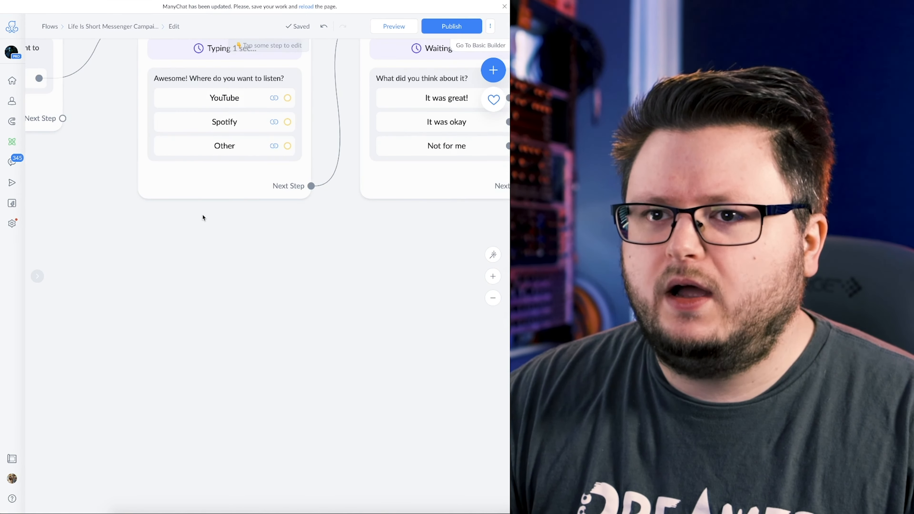
{"action": "left_click_drag", "start_coordinate": [286, 341], "coordinate": [97, 339]}
{"action": "left_click_drag", "start_coordinate": [293, 195], "coordinate": [212, 286]}
{"action": "scroll", "coordinate": [226, 254], "scroll_direction": "down", "scroll_amount": 5}
{"action": "left_click_drag", "start_coordinate": [394, 239], "coordinate": [179, 213]}
{"action": "left_click", "coordinate": [251, 172]}
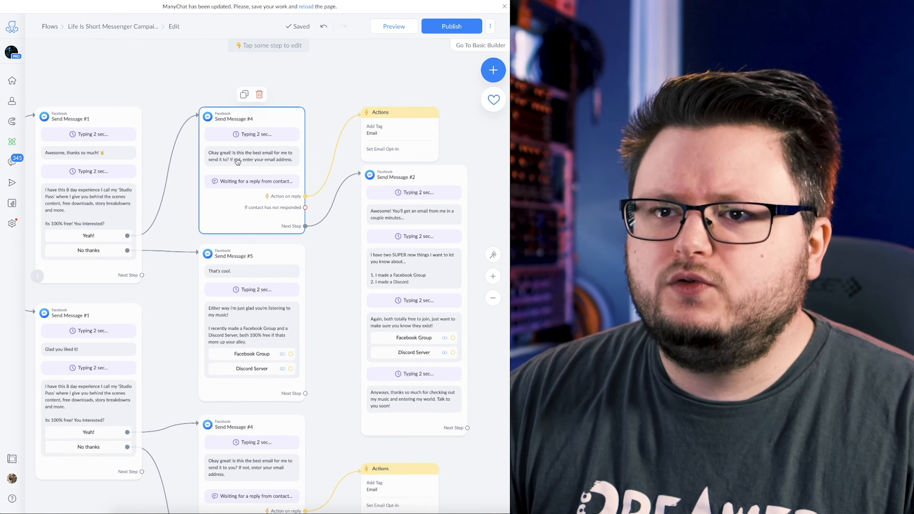
{"action": "left_click_drag", "start_coordinate": [471, 150], "coordinate": [379, 95]}
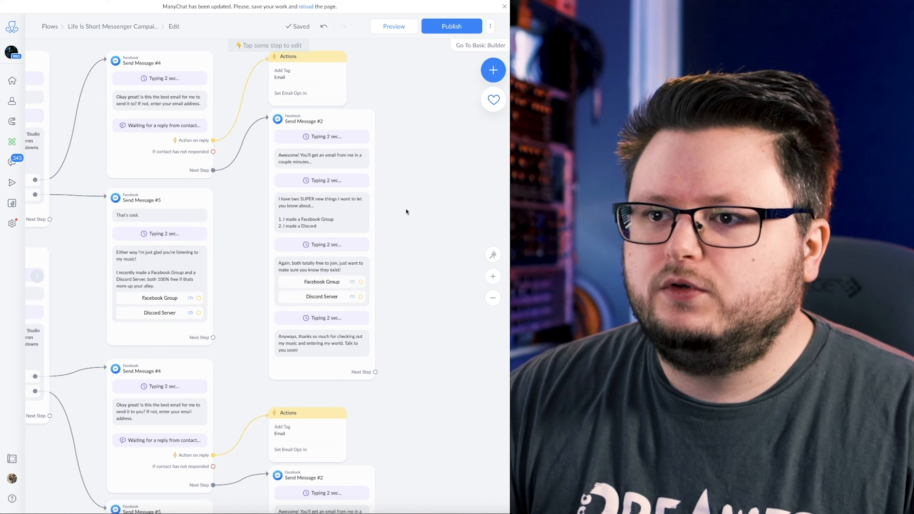
{"action": "left_click_drag", "start_coordinate": [451, 270], "coordinate": [501, 288]}
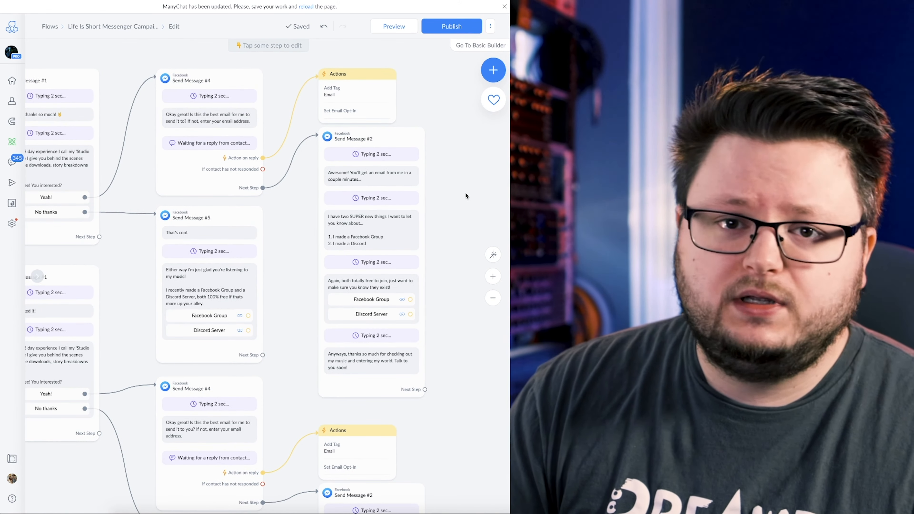
{"action": "scroll", "coordinate": [489, 204], "scroll_direction": "down", "scroll_amount": 10}
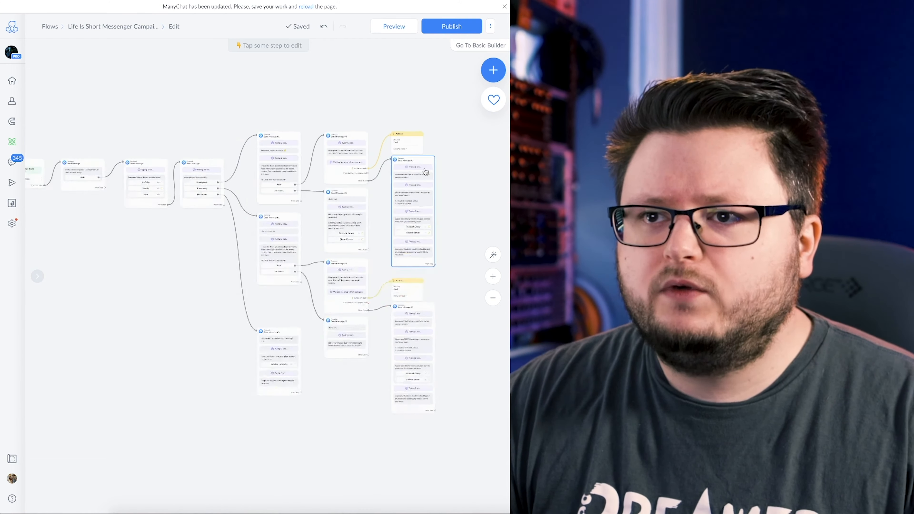
{"action": "scroll", "coordinate": [323, 129], "scroll_direction": "down", "scroll_amount": 1}
{"action": "left_click_drag", "start_coordinate": [306, 112], "coordinate": [309, 124]}
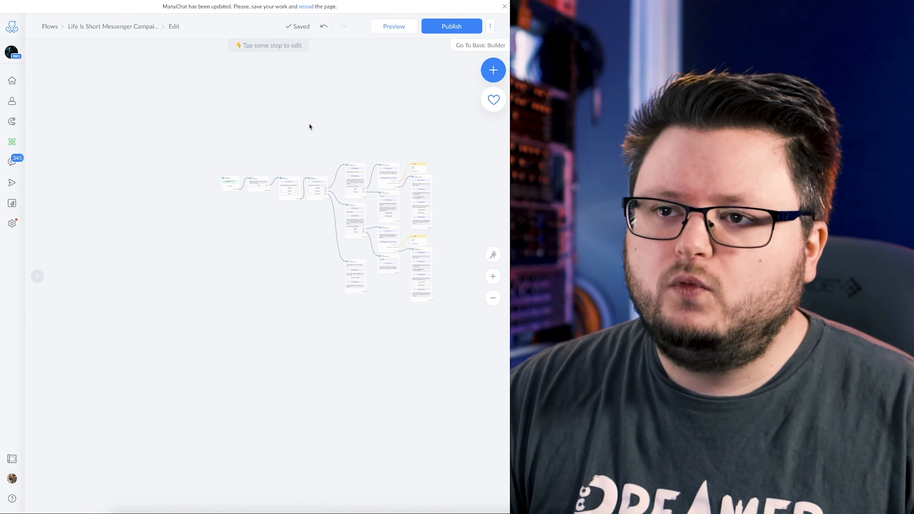